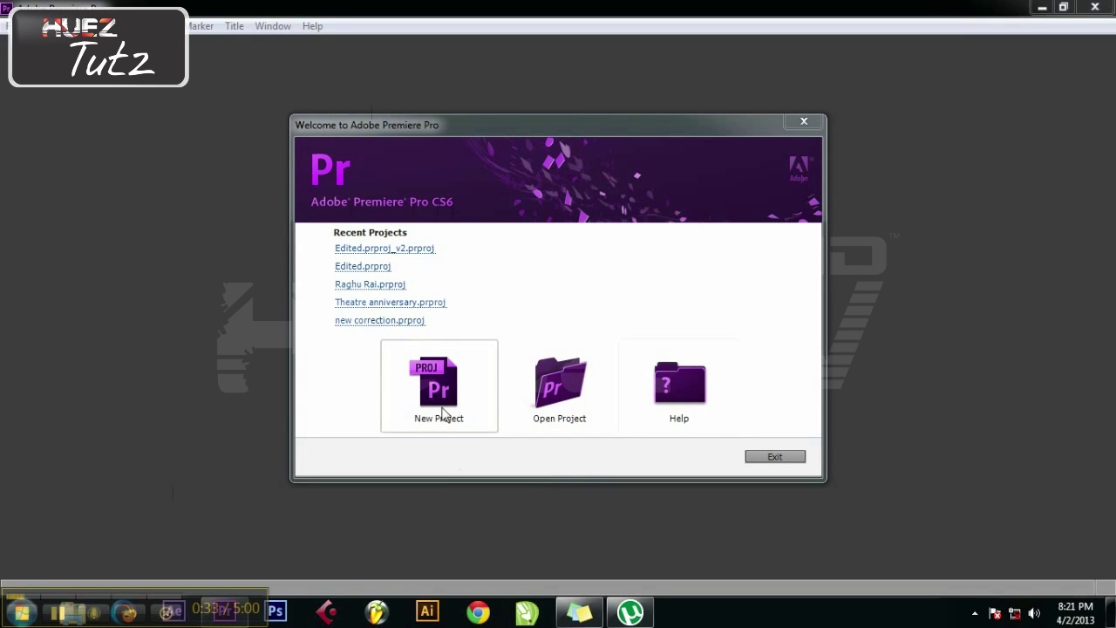
Start a new project and set its location to the Training 1 folder on the Desktop.
left_click(443, 408)
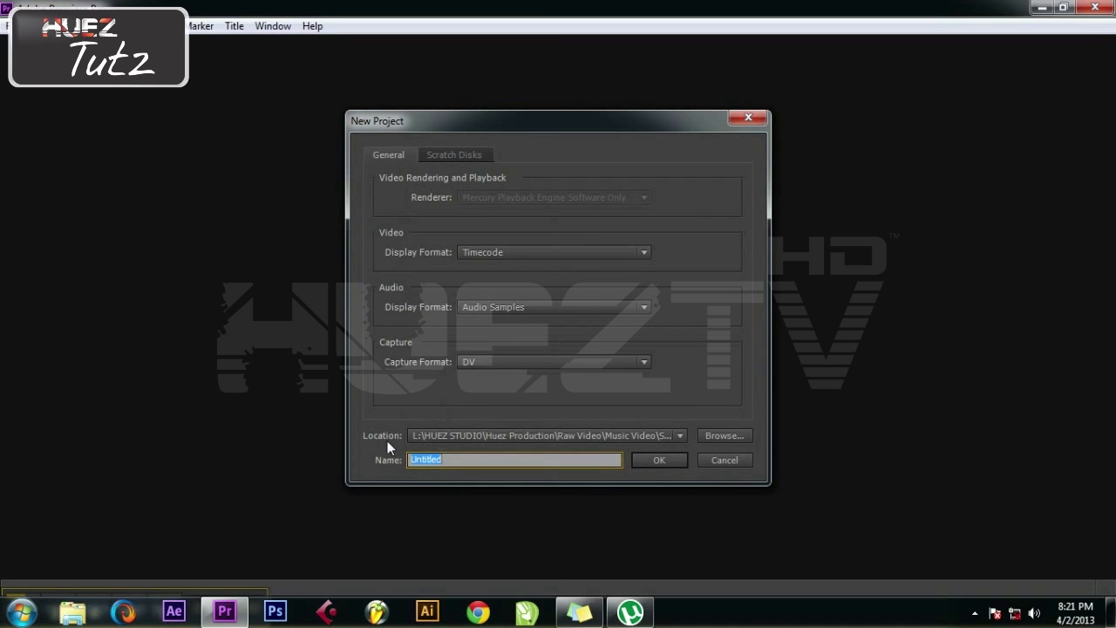
left_click(725, 435)
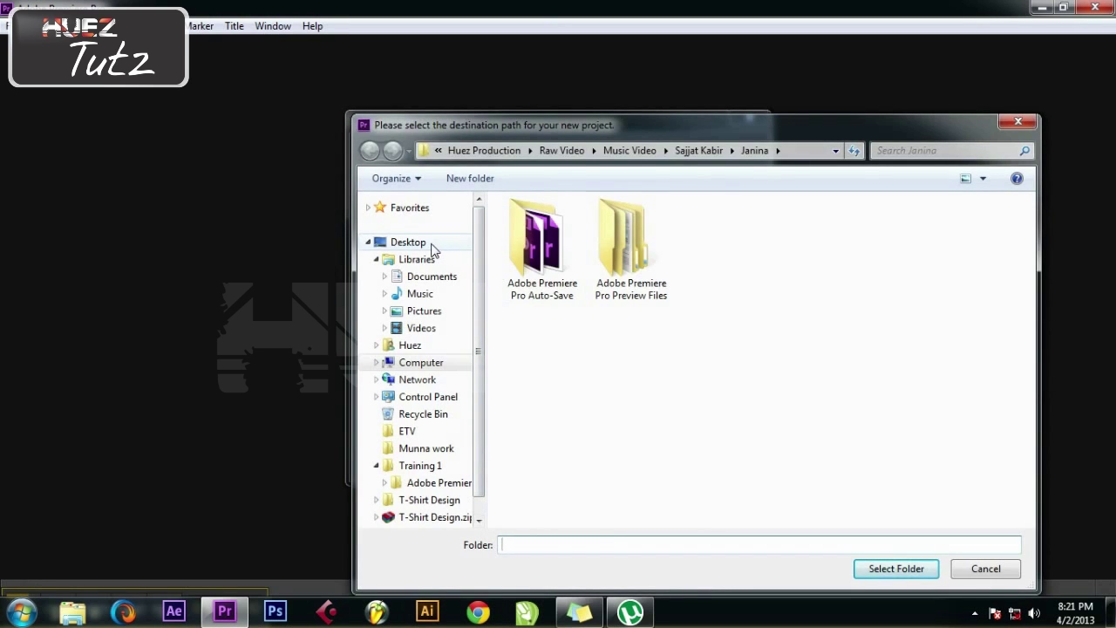
left_click(431, 245)
double_click(578, 359)
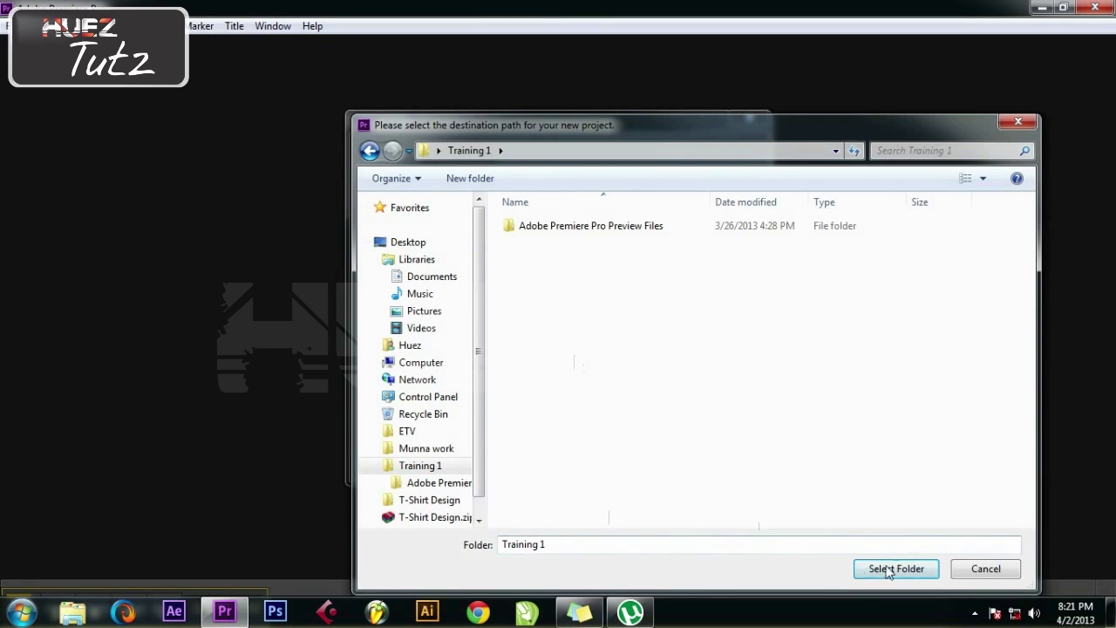
left_click(895, 568)
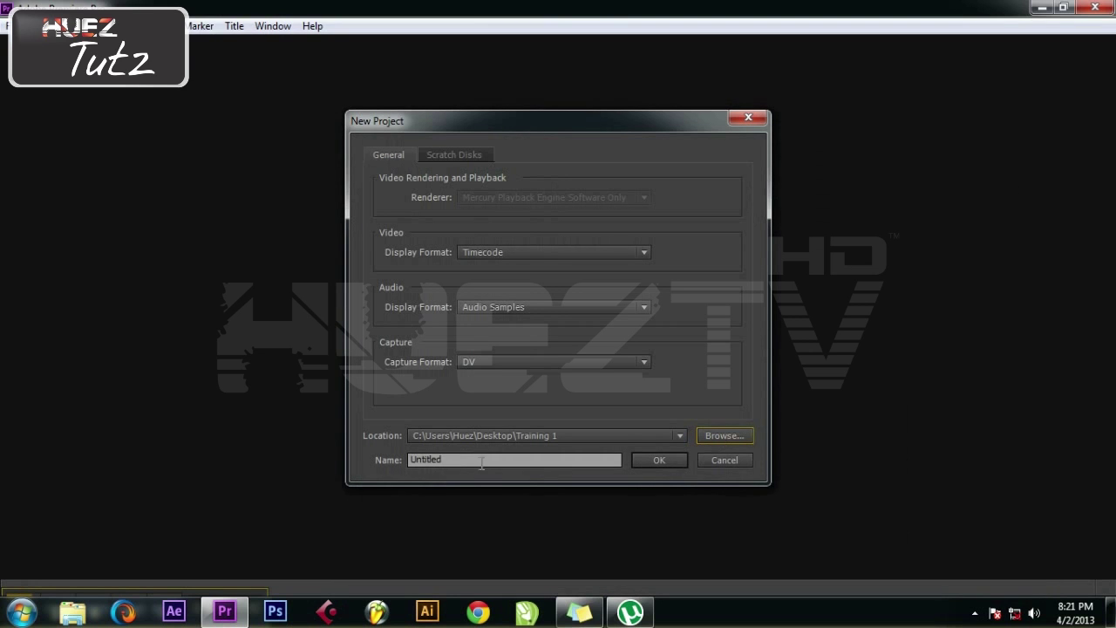
Name the project training and create it, overwriting the existing project of that name.
left_click(430, 463)
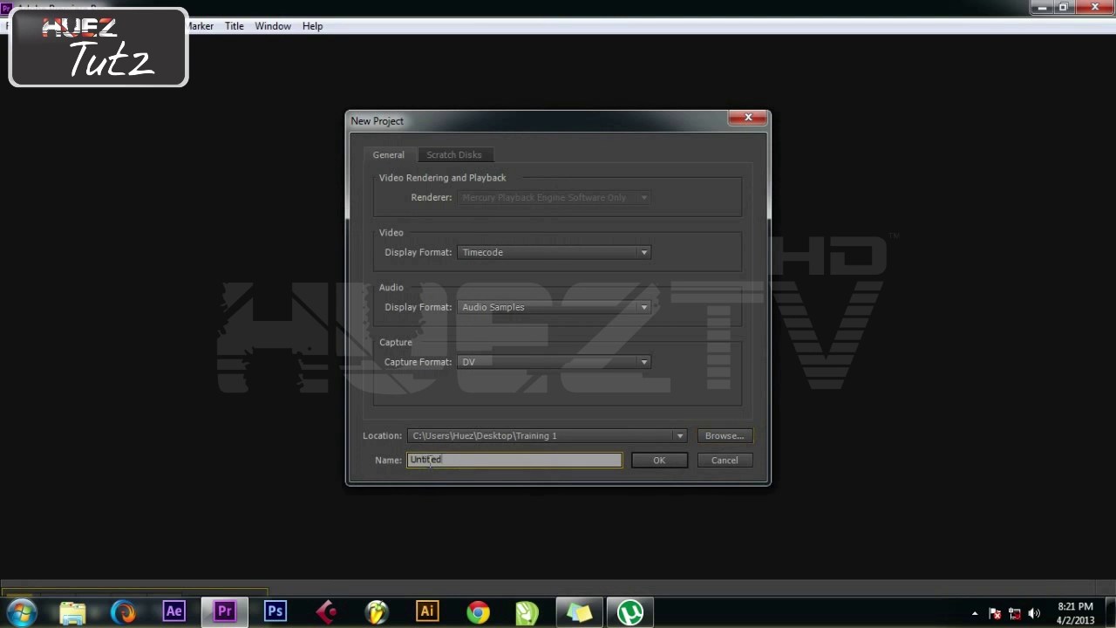
double_click(430, 461)
type("training")
left_click(653, 464)
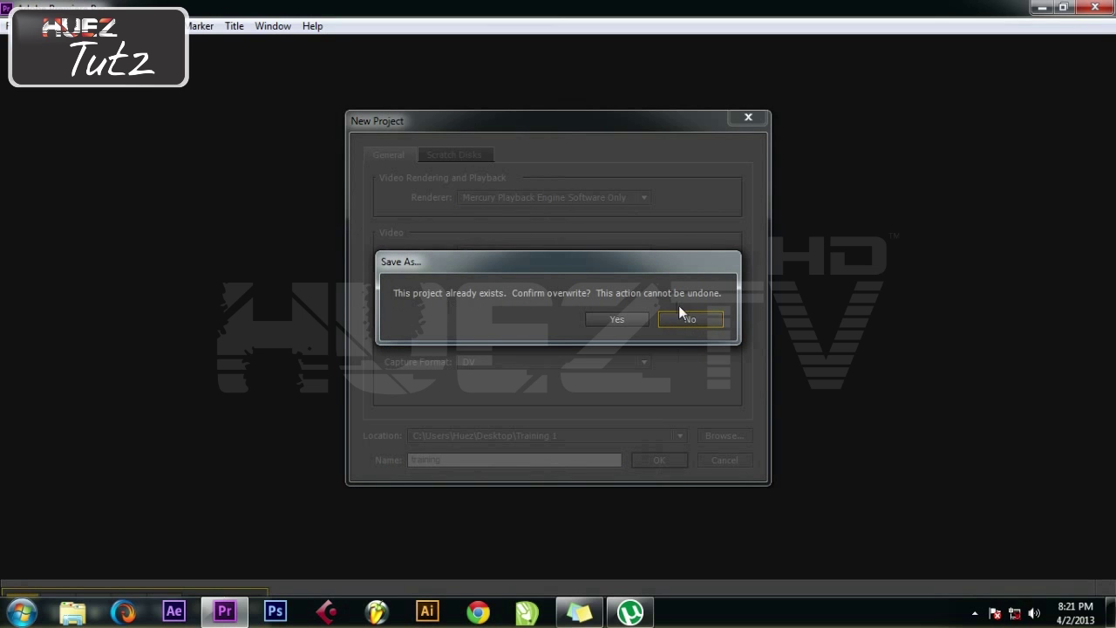
left_click(637, 318)
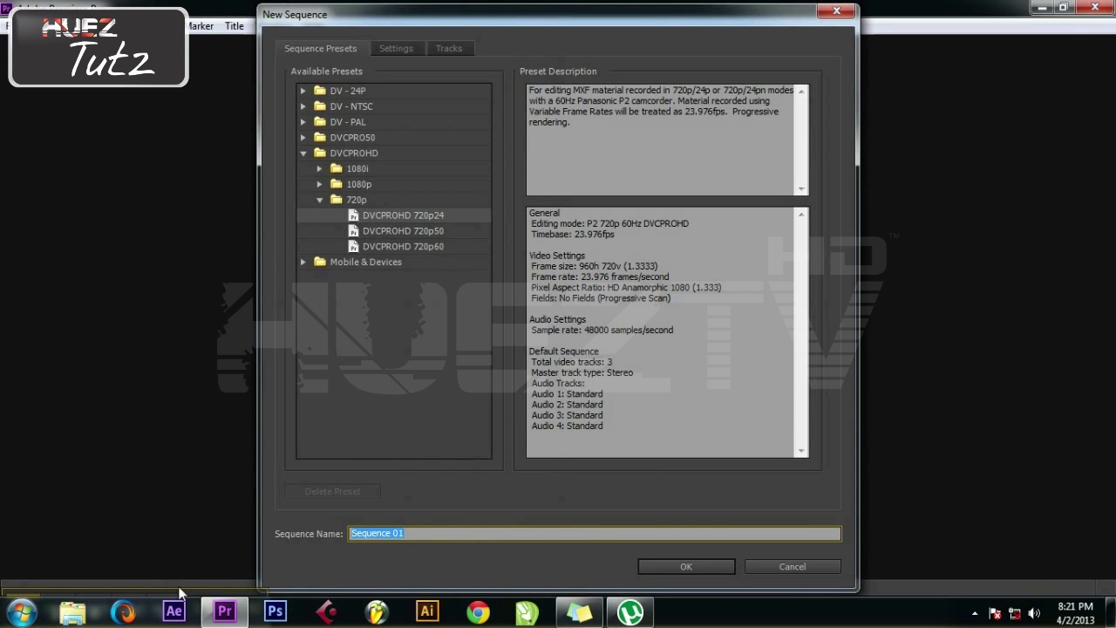
left_click_drag(187, 591, 178, 507)
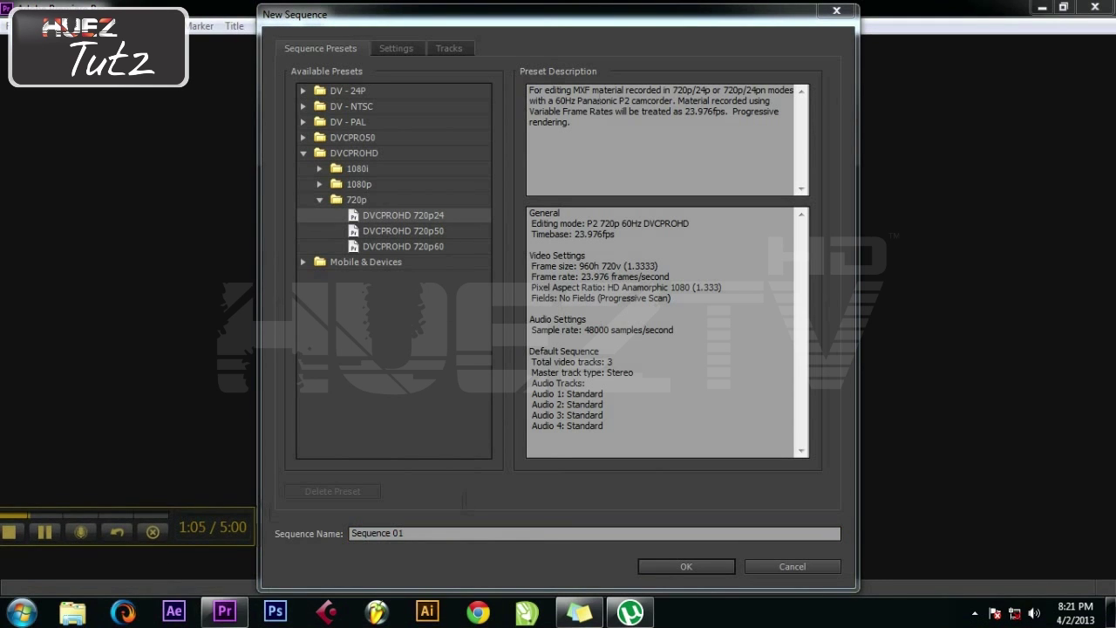
left_click(610, 41)
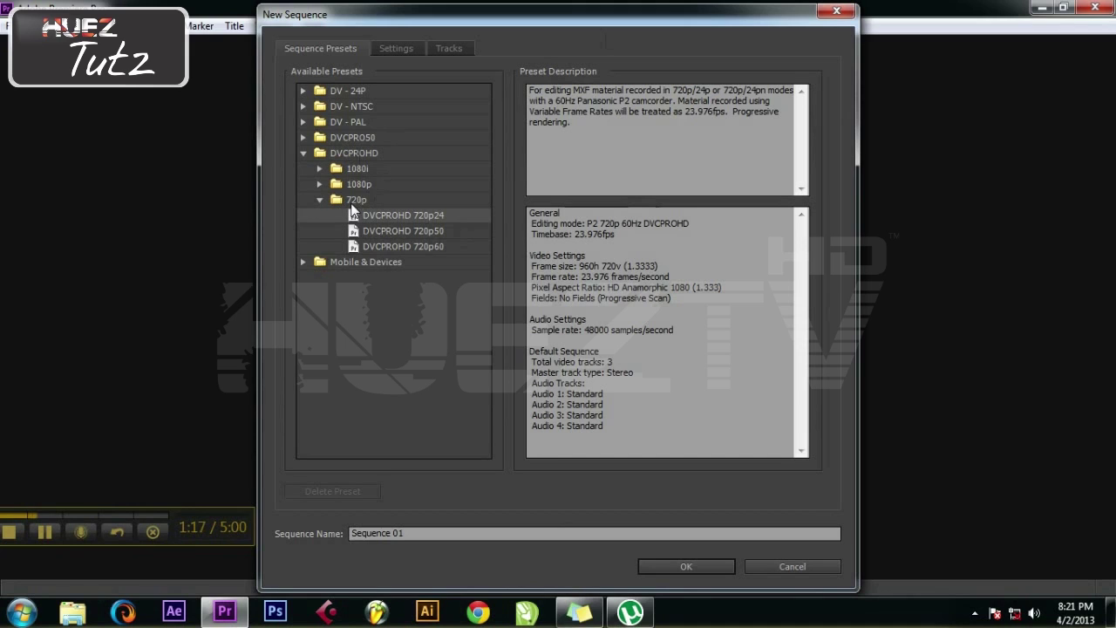
Create a sequence named 1 with the DVCPROHD 720p24 preset.
left_click(368, 168)
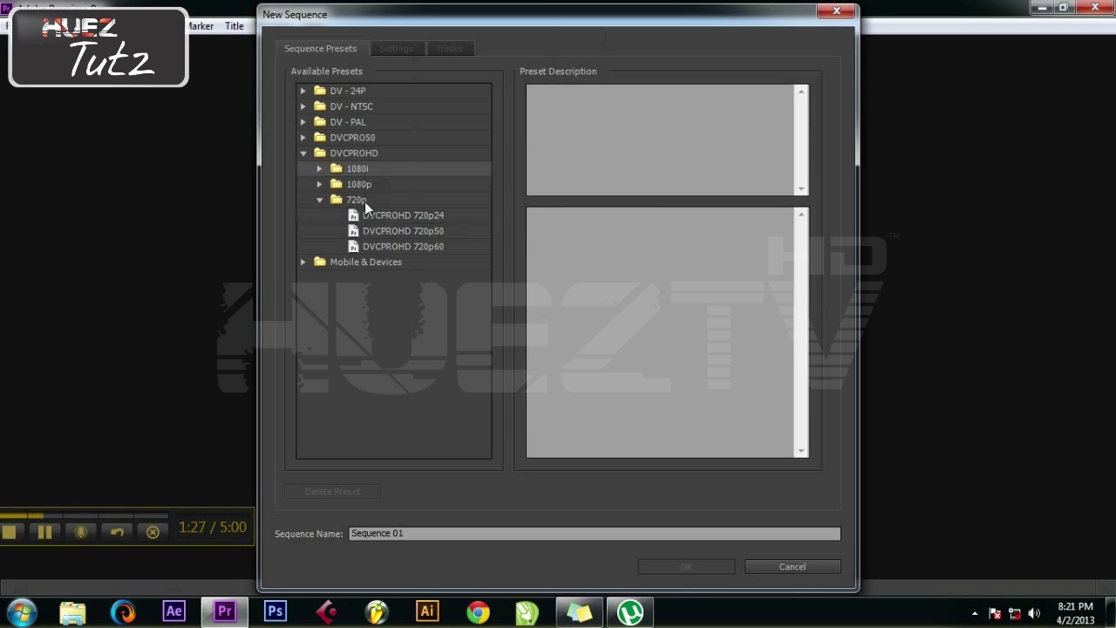
left_click(376, 203)
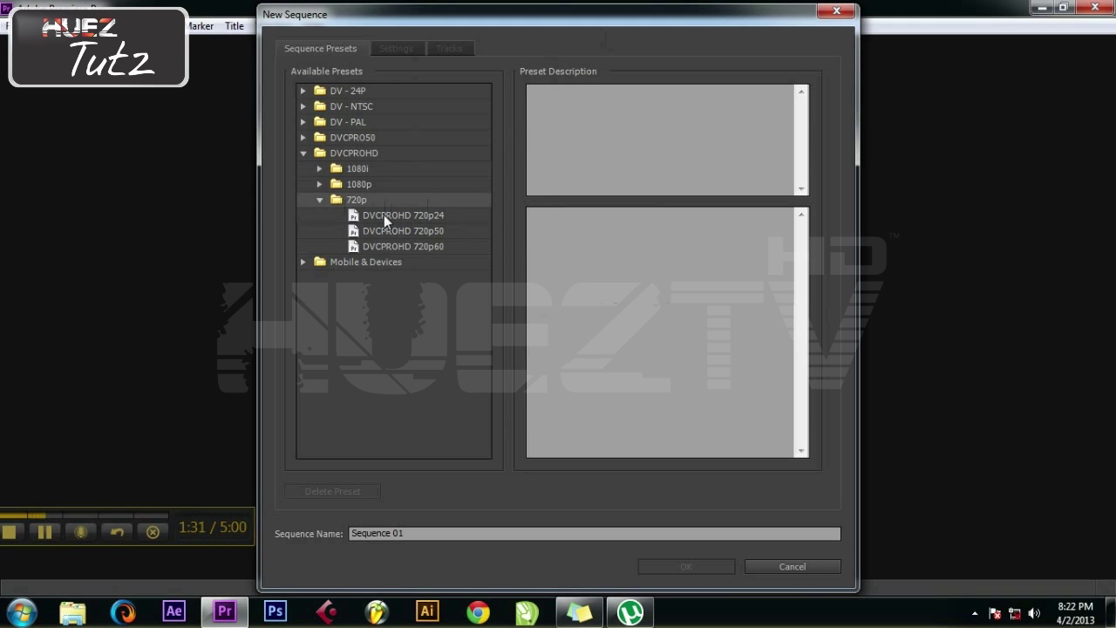
left_click(436, 218)
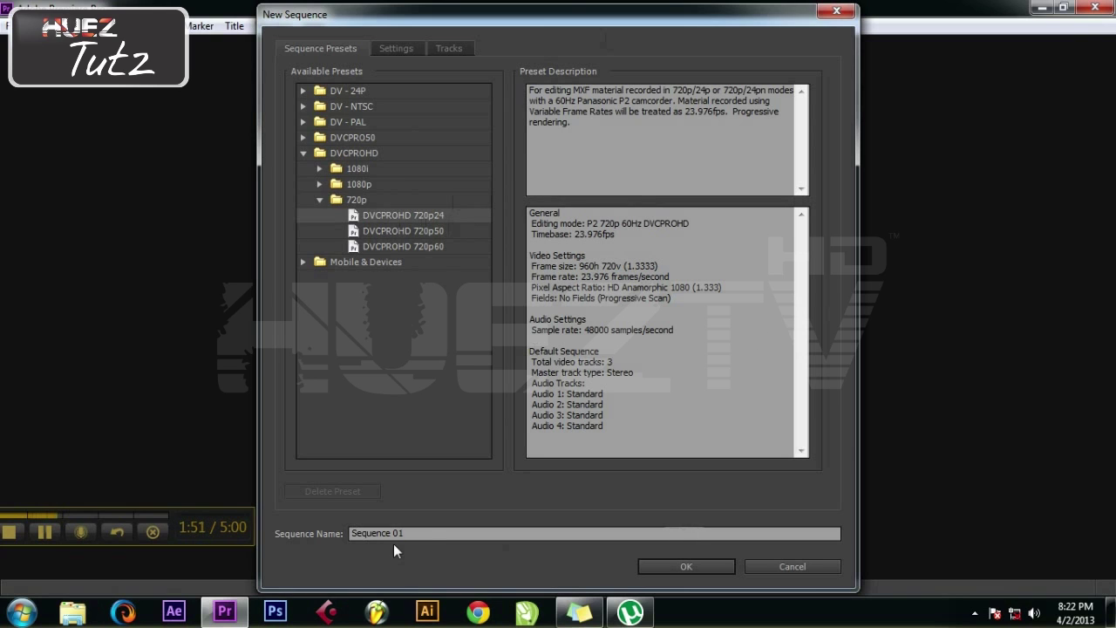
left_click_drag(404, 534, 345, 536)
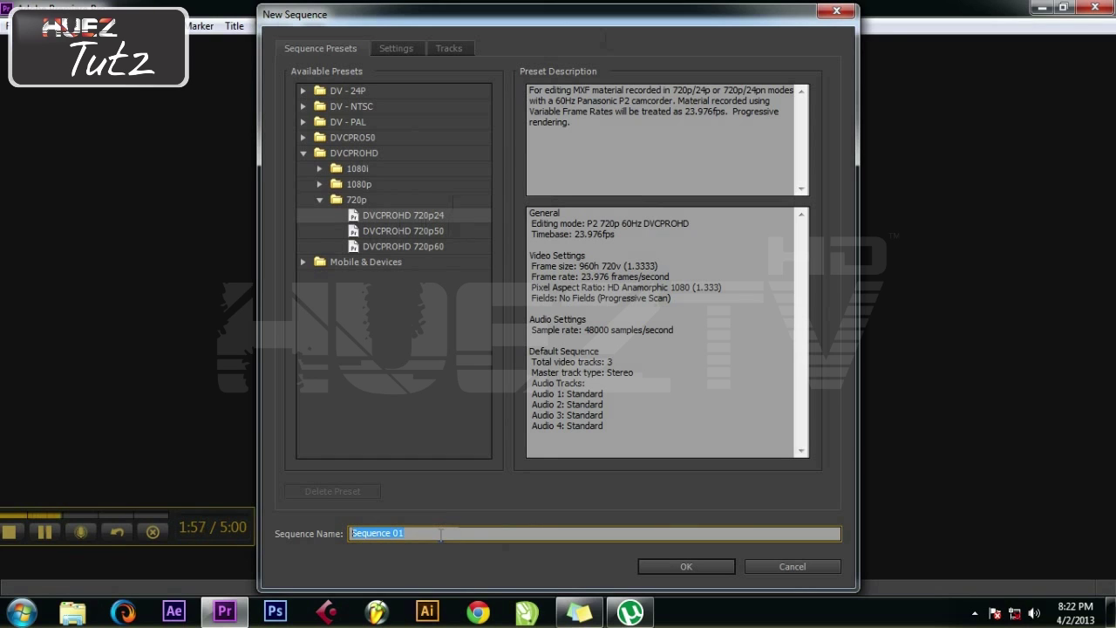
type("1")
left_click(696, 568)
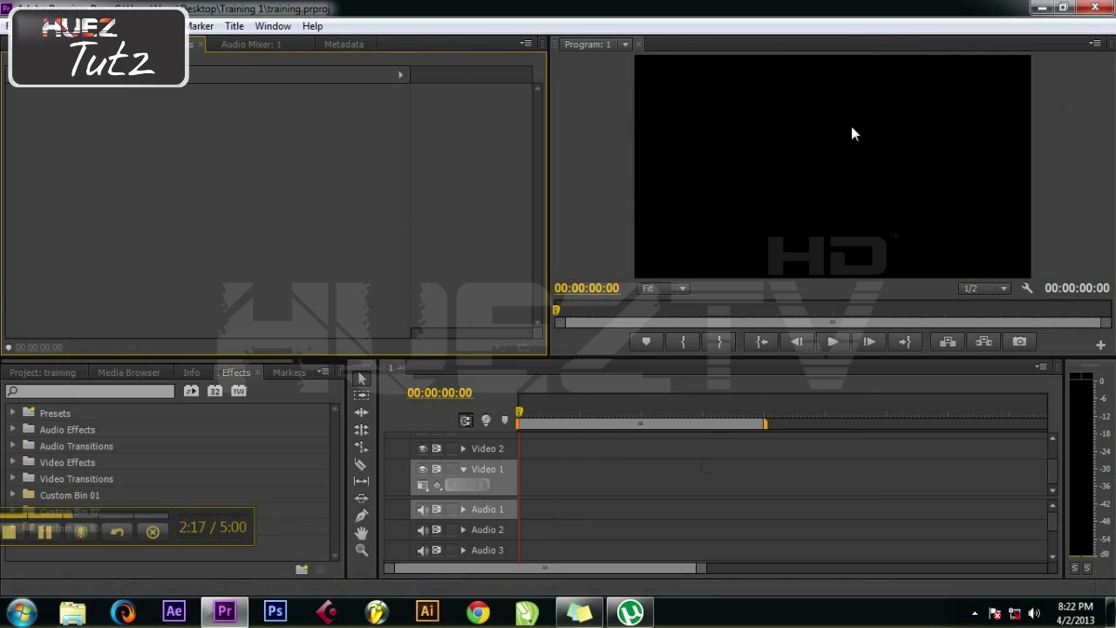
left_click(52, 44)
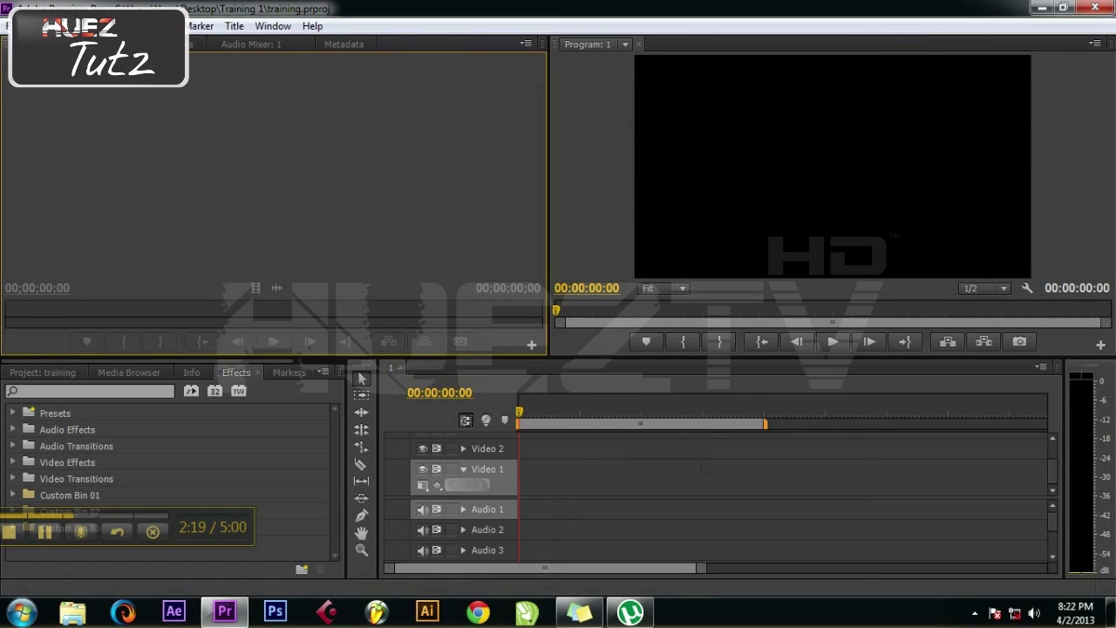
left_click(251, 44)
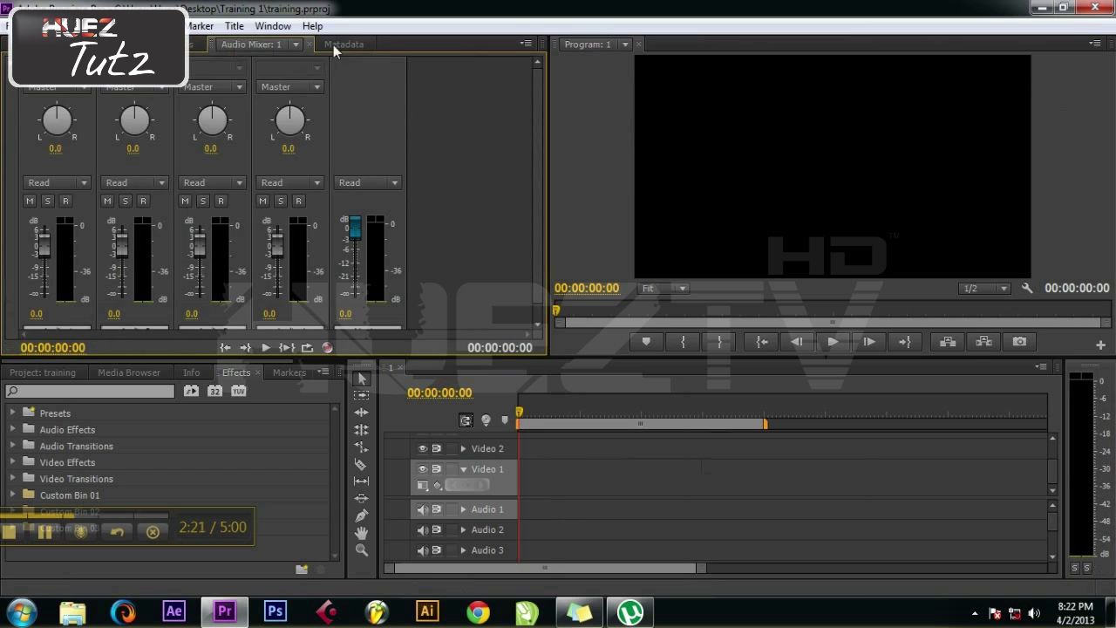
left_click(354, 44)
left_click(52, 44)
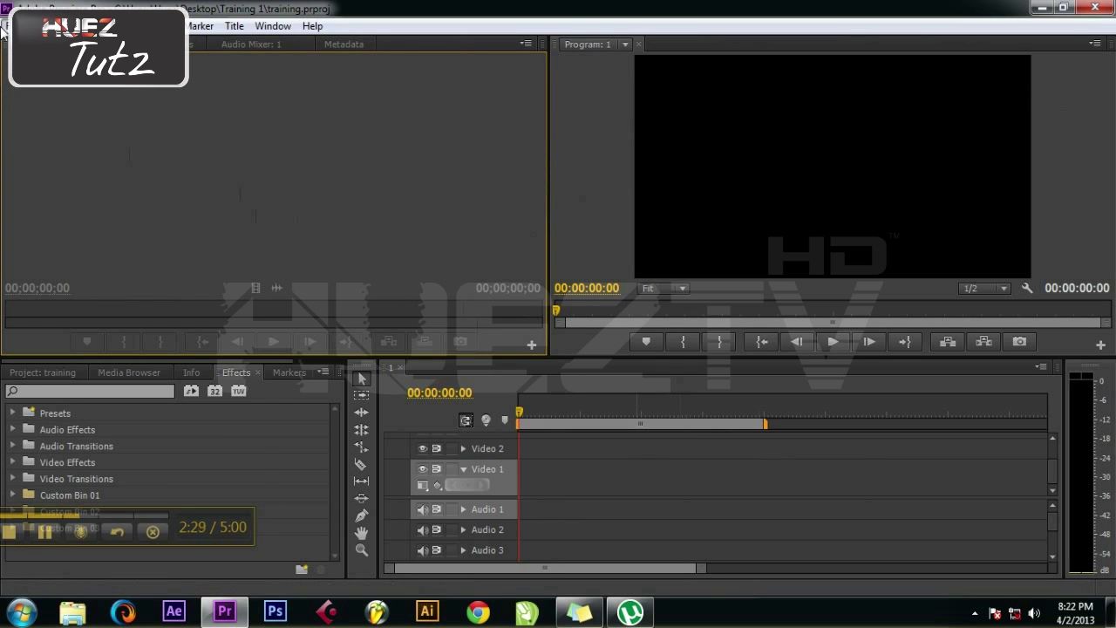
Import the video file sporxho kori tomay final vimeo xport.mp4 into the project.
left_click(6, 25)
left_click(88, 368)
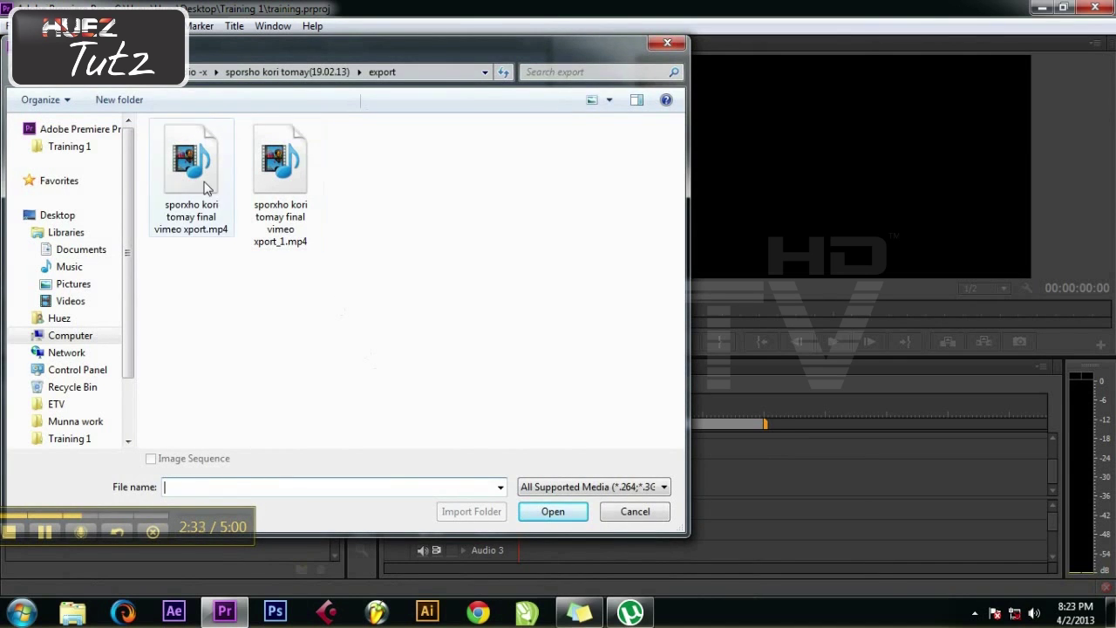
left_click(202, 185)
left_click(567, 515)
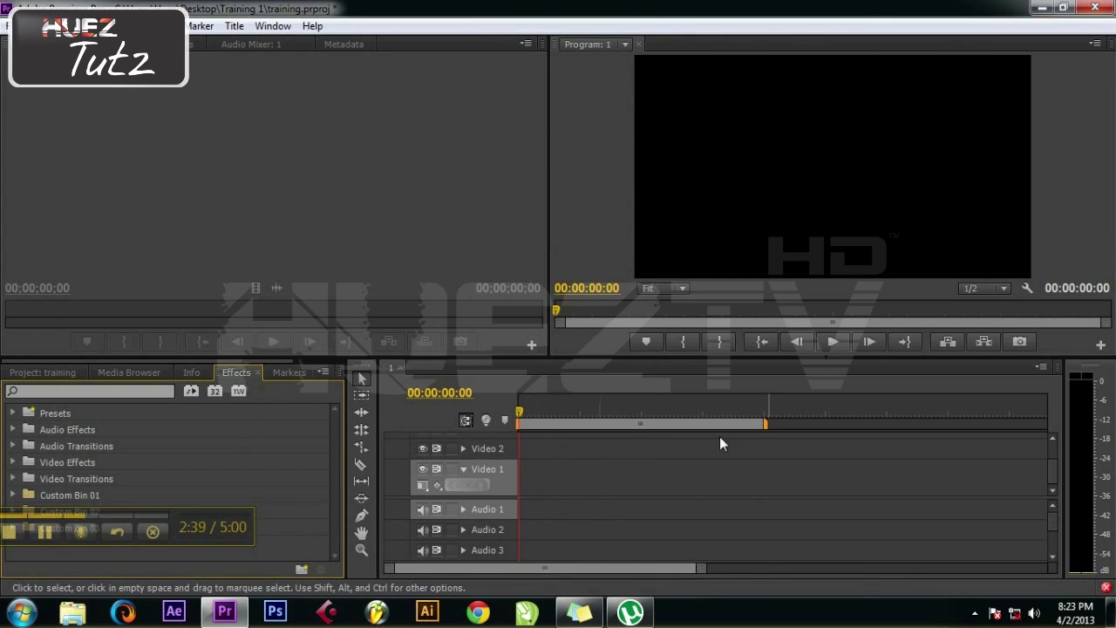
Find the imported video clip among the project items and open it in the Source Monitor.
left_click(550, 421)
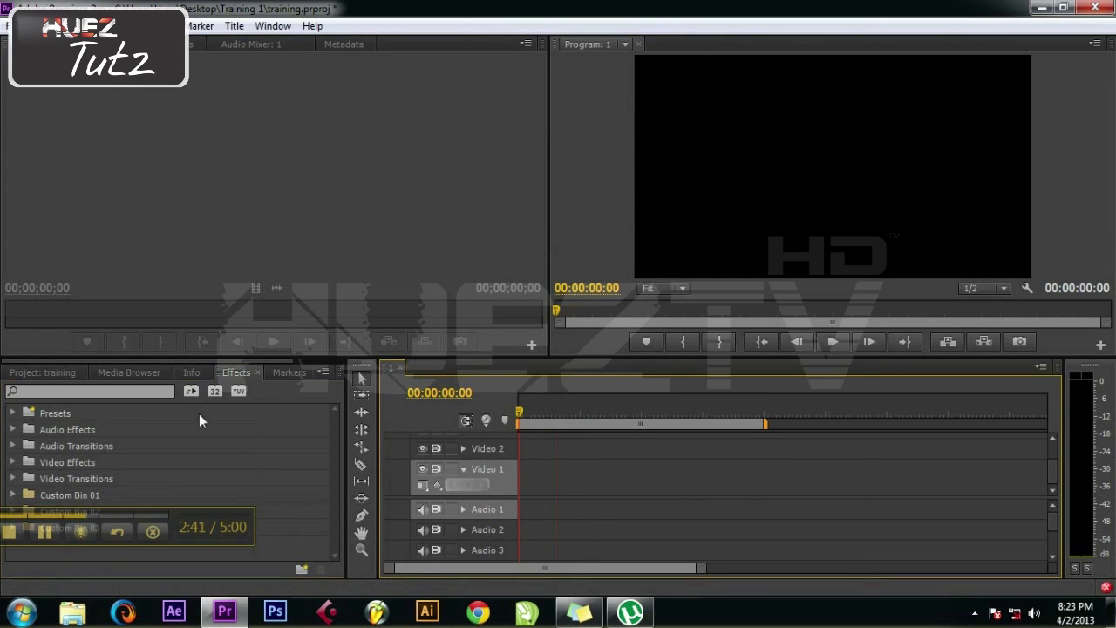
left_click(122, 372)
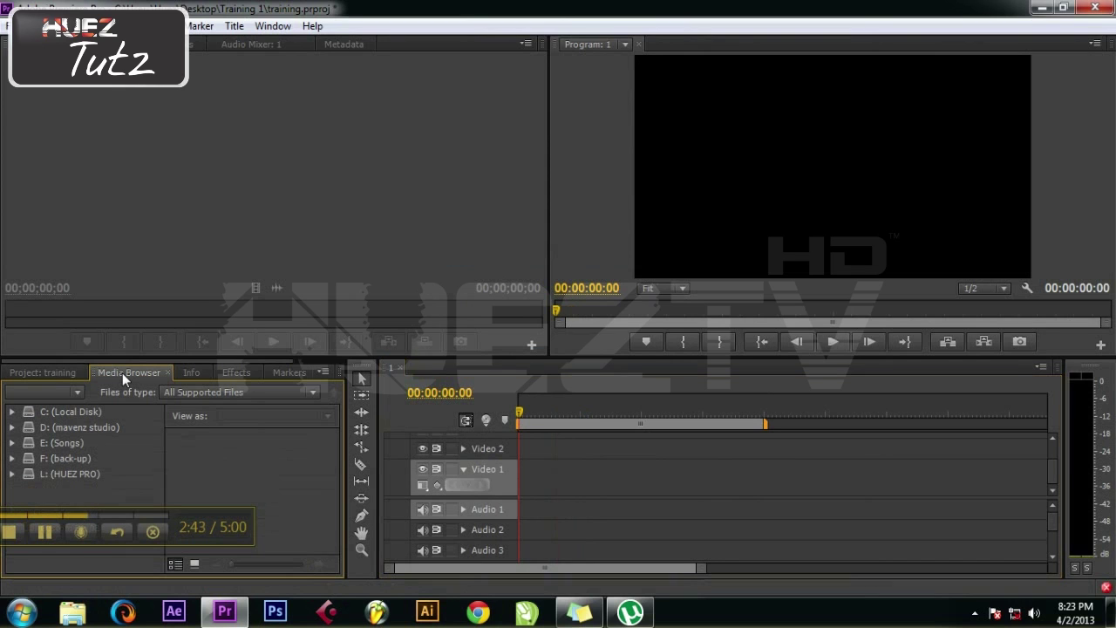
left_click(44, 372)
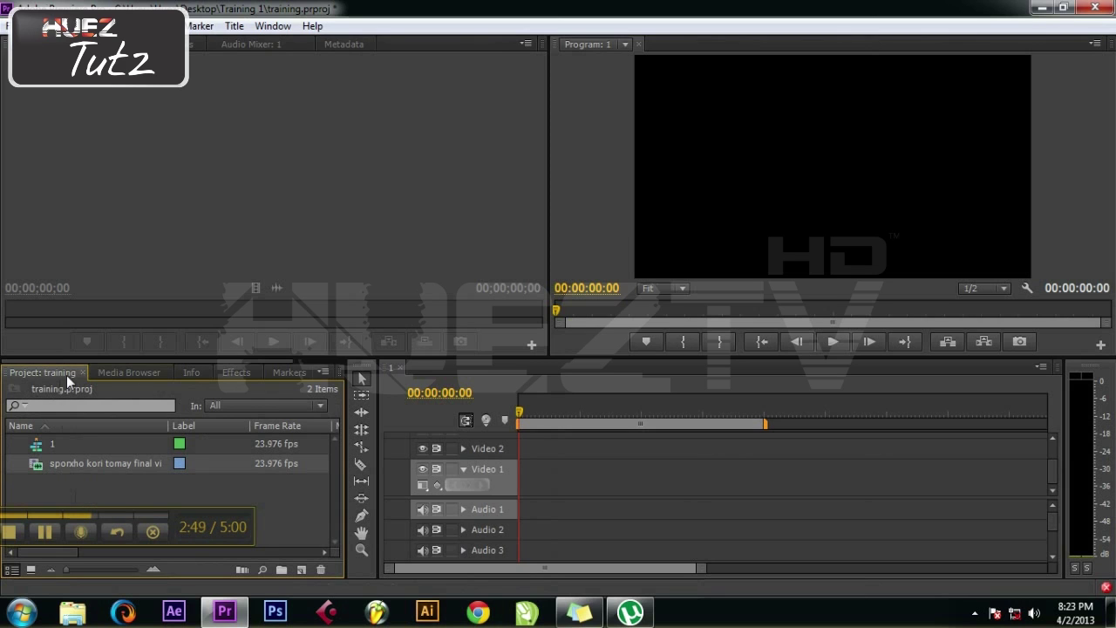
left_click(125, 374)
left_click(23, 373)
left_click(59, 464)
left_click(85, 464)
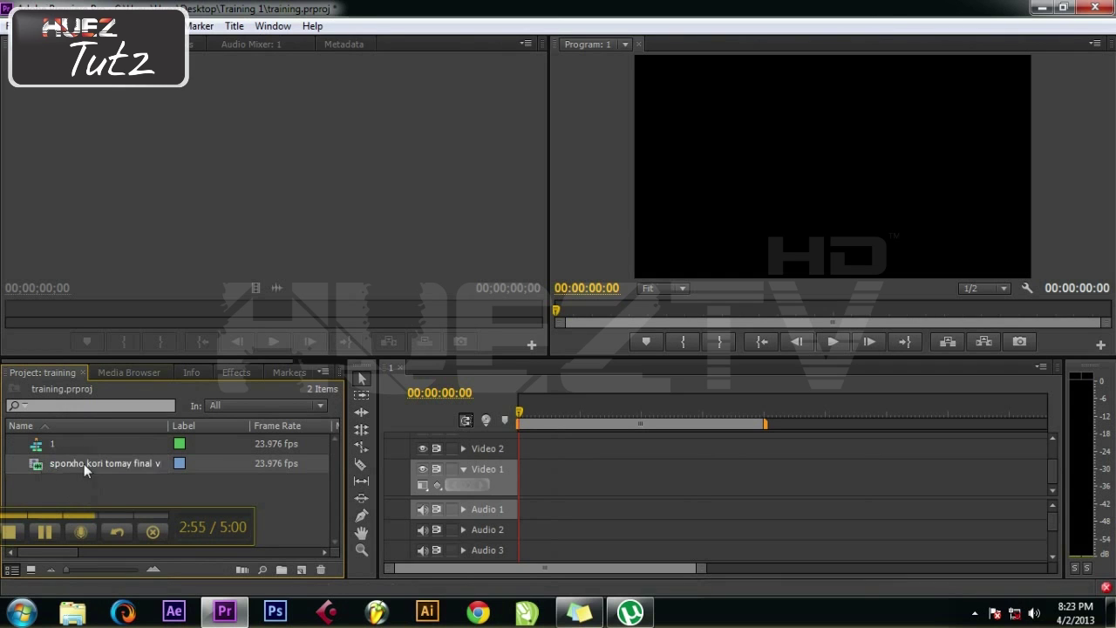
key("ctrl+a")
key("End")
double_click(44, 464)
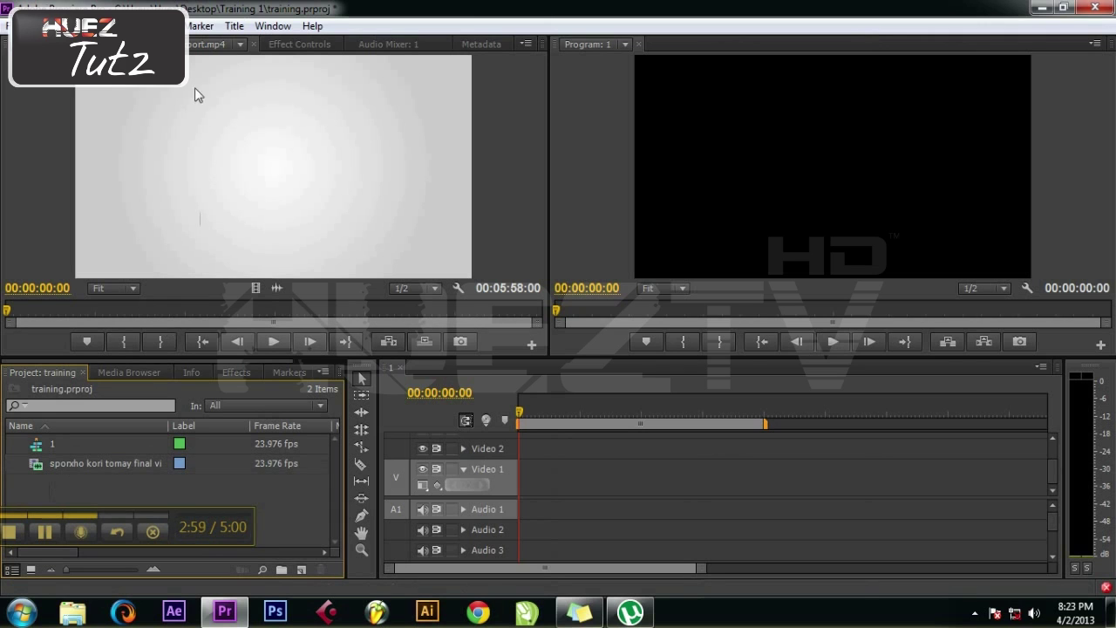
Place the imported clip at the start of Video 1 in the sequence, keeping the existing sequence settings.
left_click_drag(582, 412, 518, 412)
left_click_drag(116, 469, 585, 472)
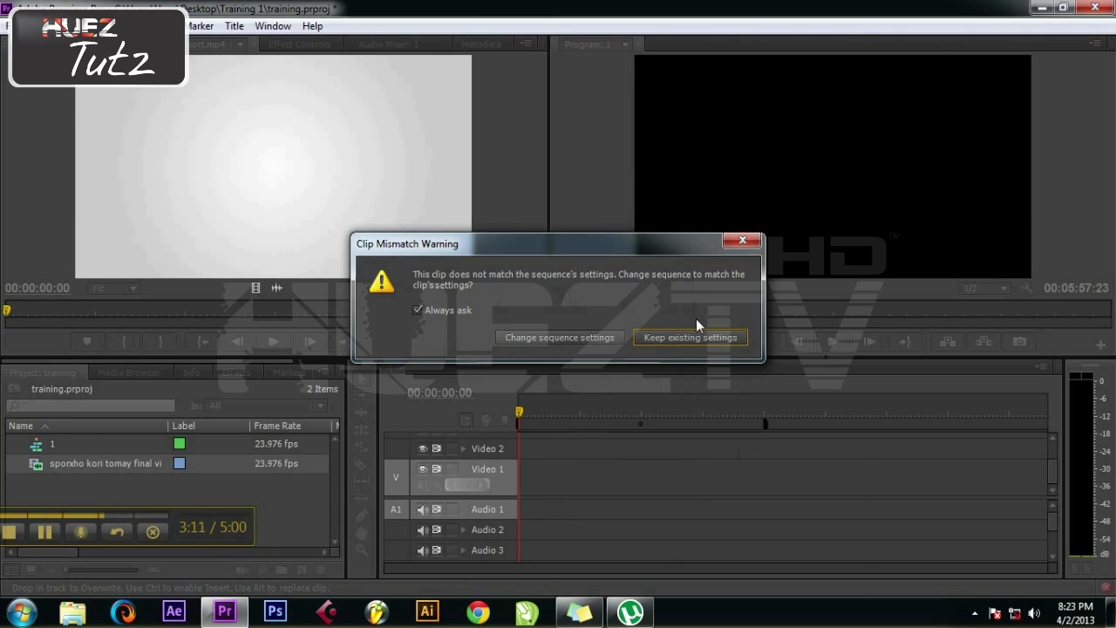
left_click(728, 339)
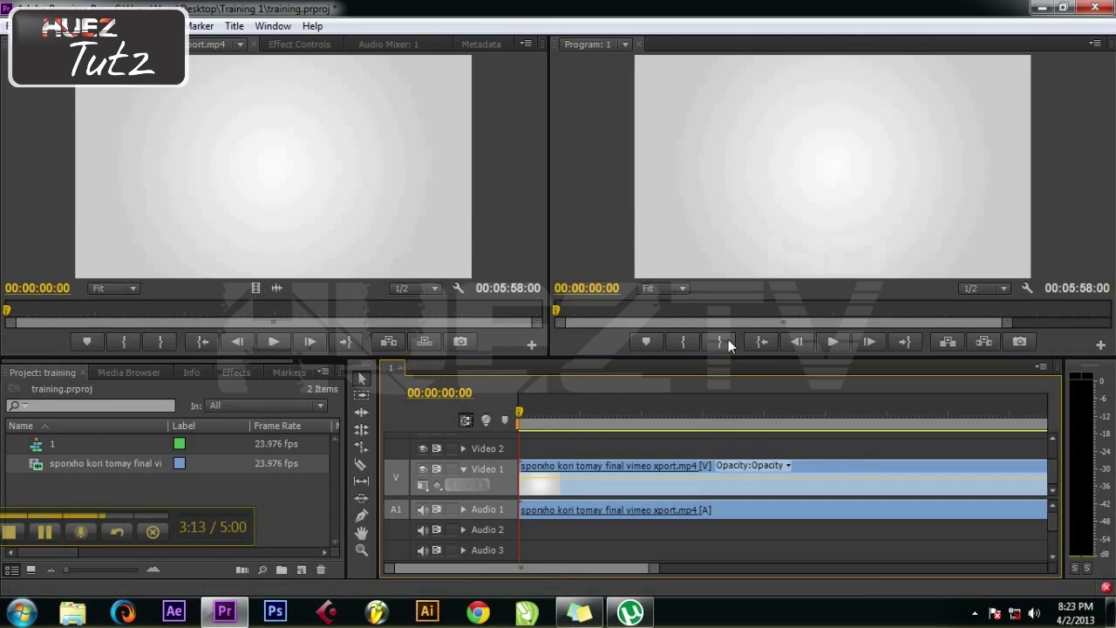
Show the clip's full length in the timeline and scrub through it to 00:02:06:14.
mouse_move(654, 570)
left_mouse_down()
mouse_move(788, 570)
mouse_move(572, 569)
mouse_move(1022, 575)
mouse_move(419, 574)
mouse_move(635, 575)
left_mouse_up()
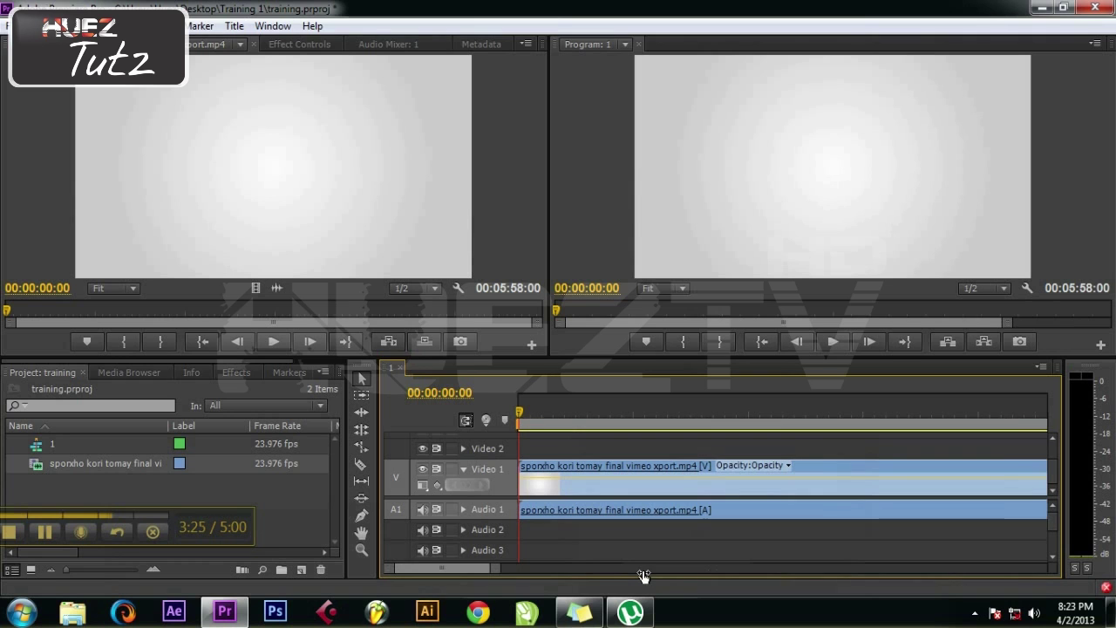
left_click(620, 419)
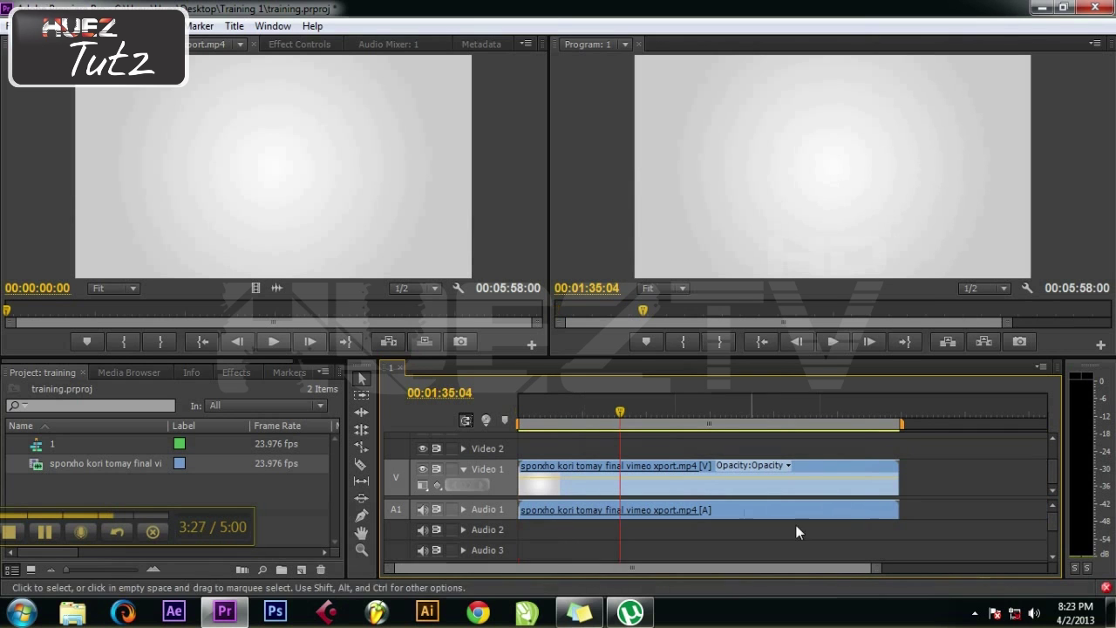
left_click_drag(866, 567, 1005, 553)
left_click(637, 410)
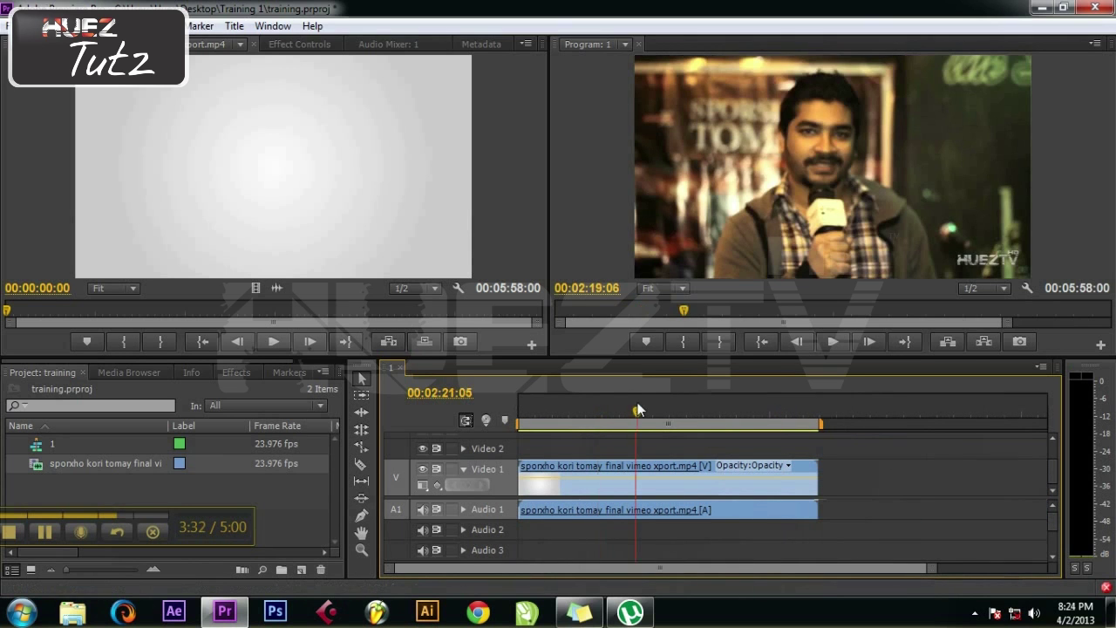
left_click_drag(638, 410, 623, 411)
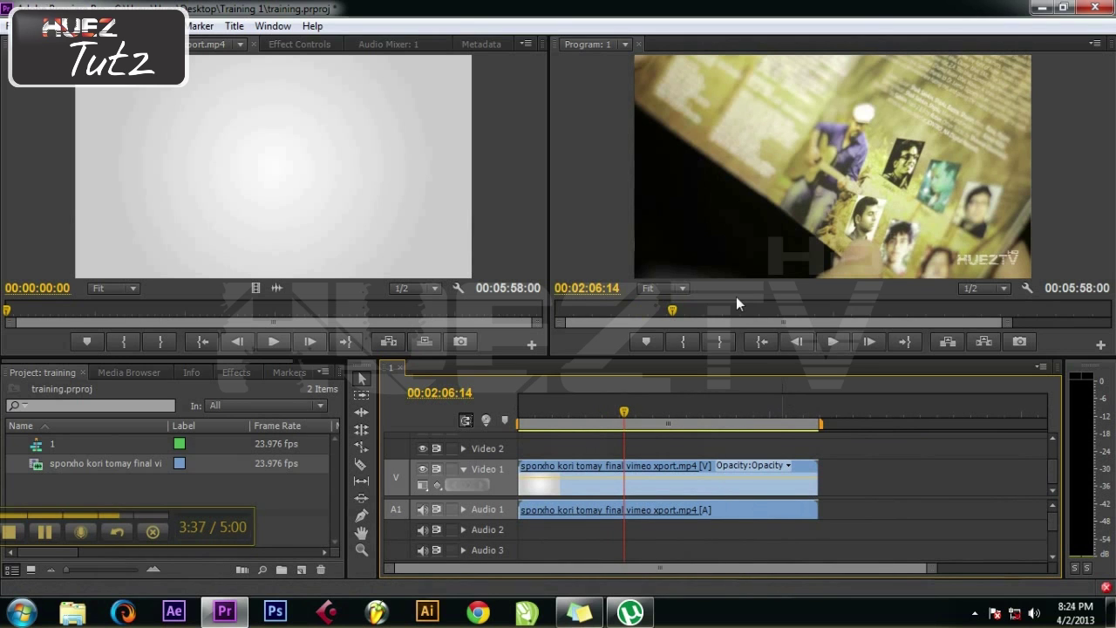
Set the source clip's In point at 00:00:07:06 and play the footage from about 00:00:09:07.
mouse_move(11, 319)
left_mouse_down()
mouse_move(28, 313)
mouse_move(23, 320)
left_mouse_up()
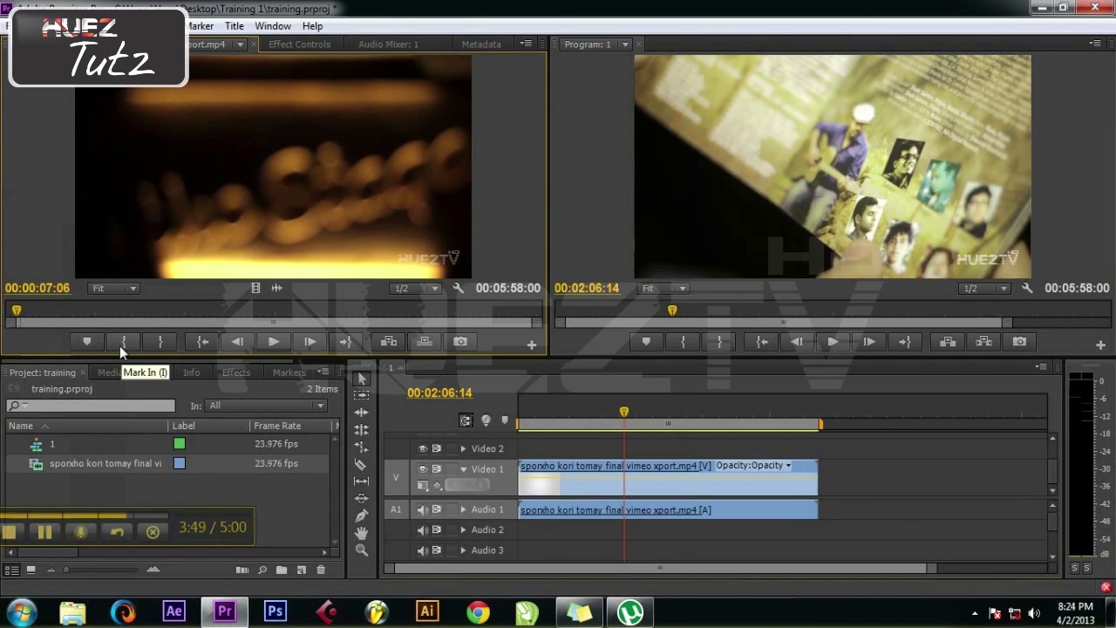
left_click(120, 345)
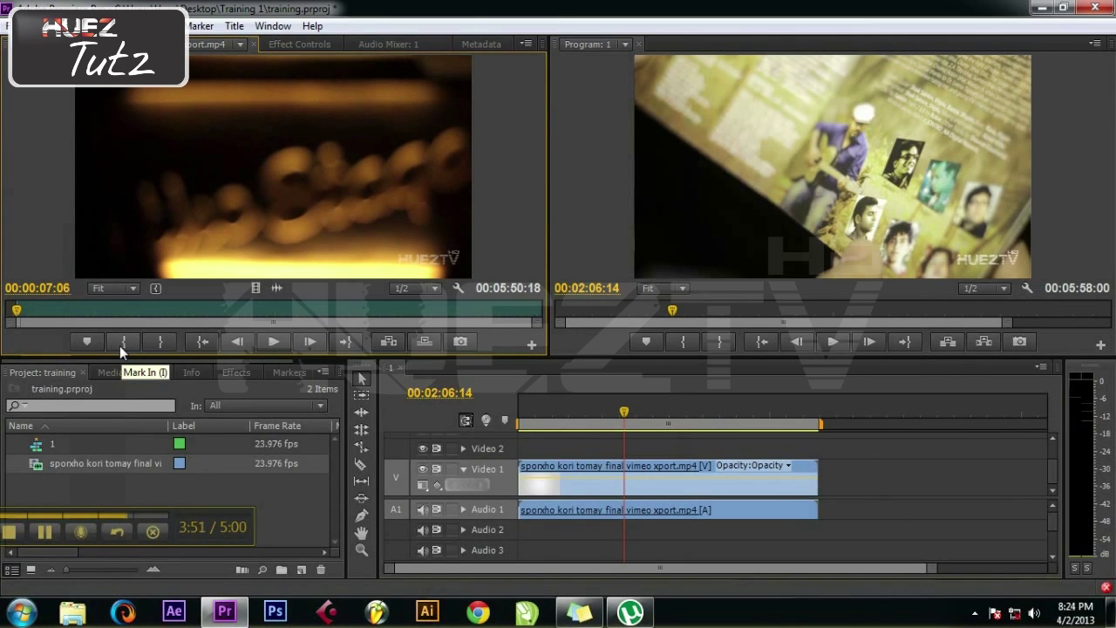
left_click(21, 316)
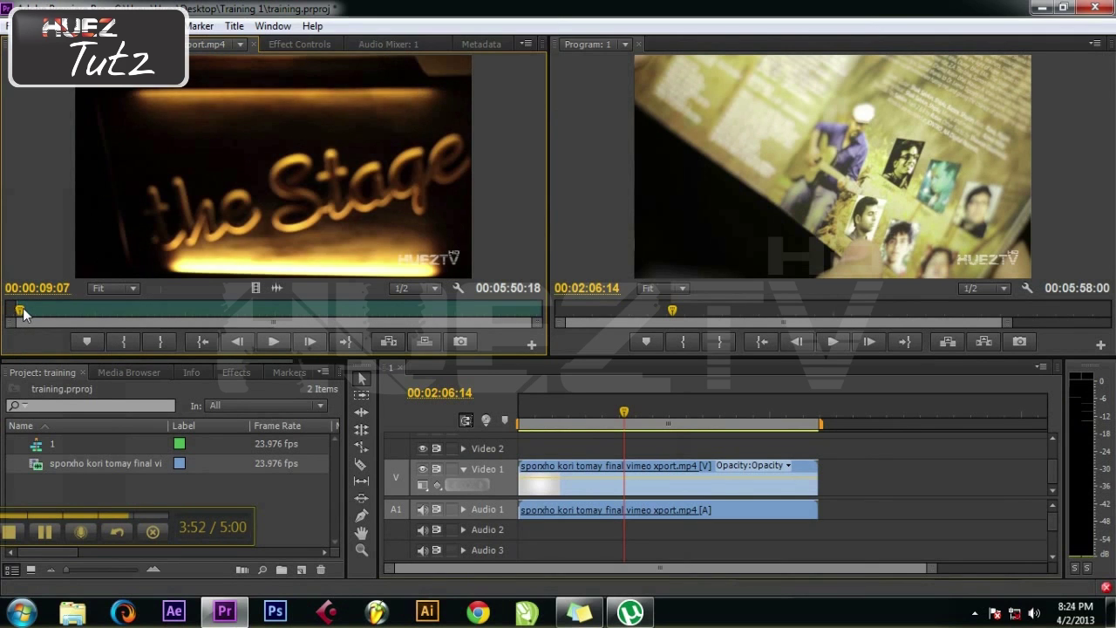
key("space")
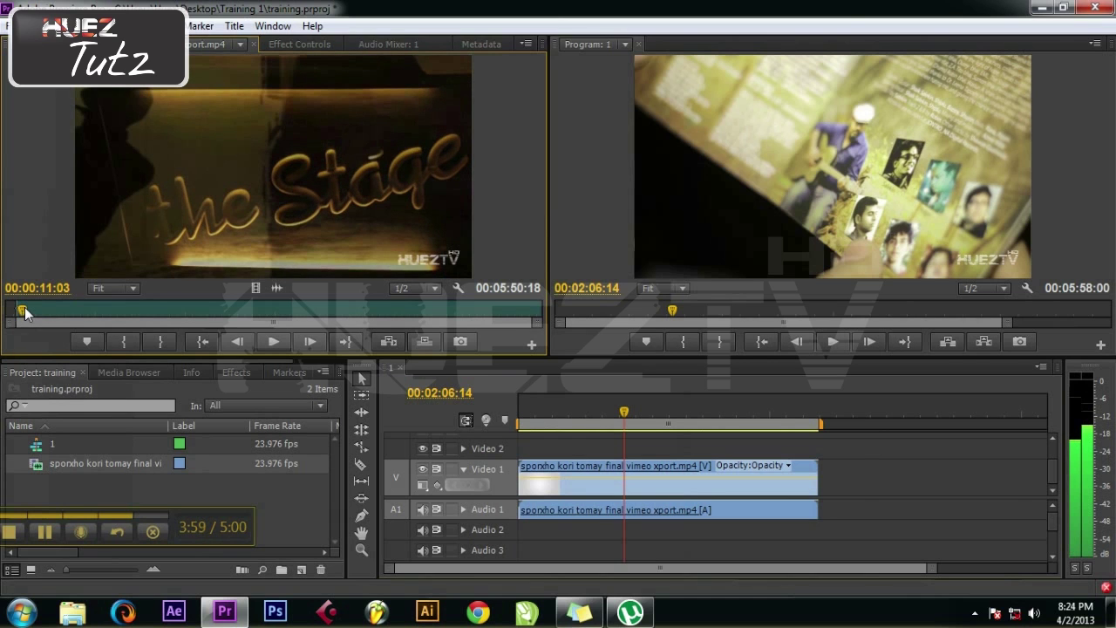
left_click(25, 314)
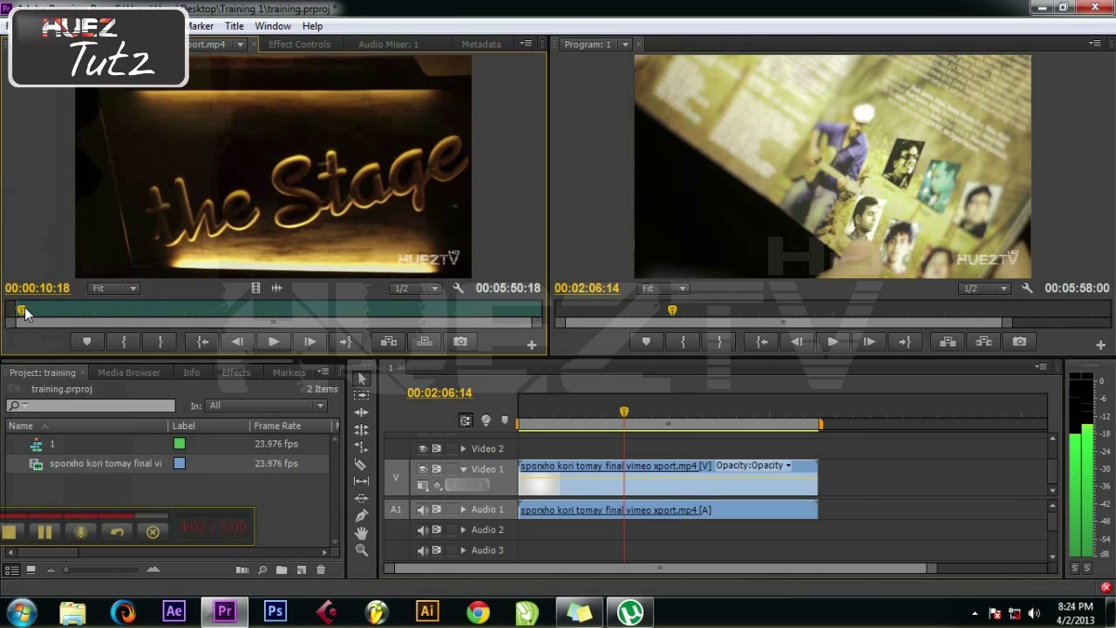
Set the source clip's Out point at 00:00:10:13 and place the marked portion on Video 1, leaving a gap after the first clip.
left_click(23, 314)
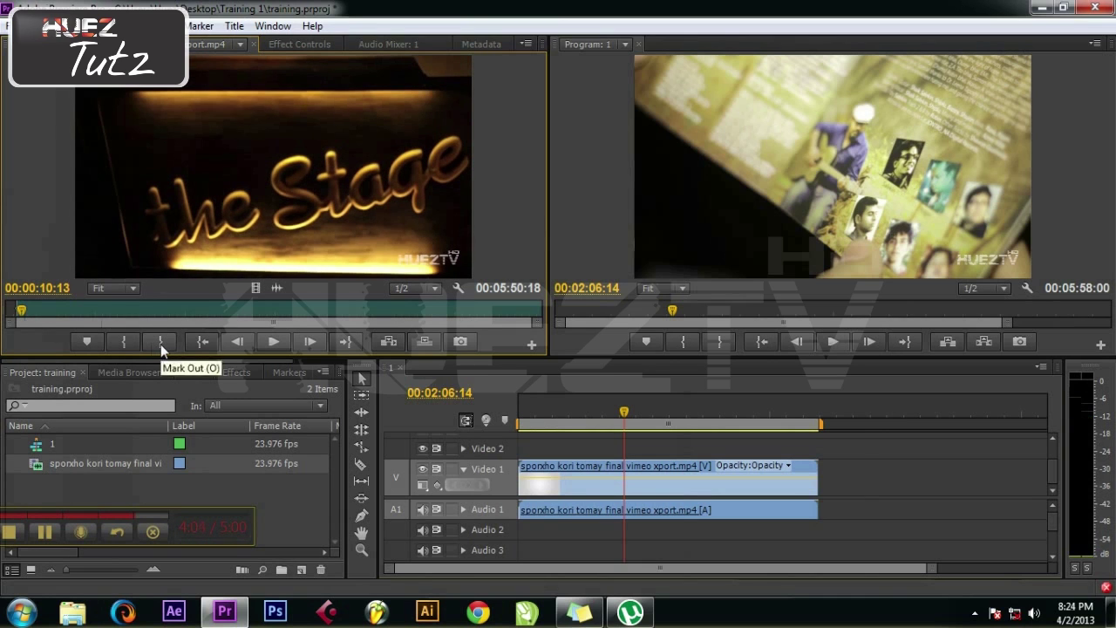
left_click(161, 343)
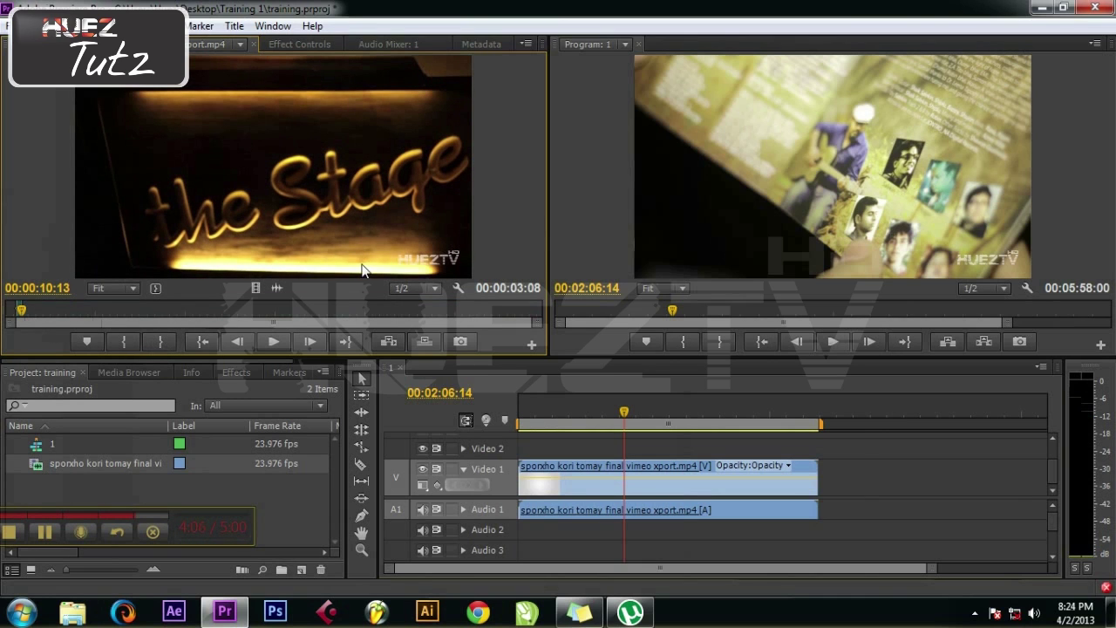
left_click_drag(526, 256, 876, 484)
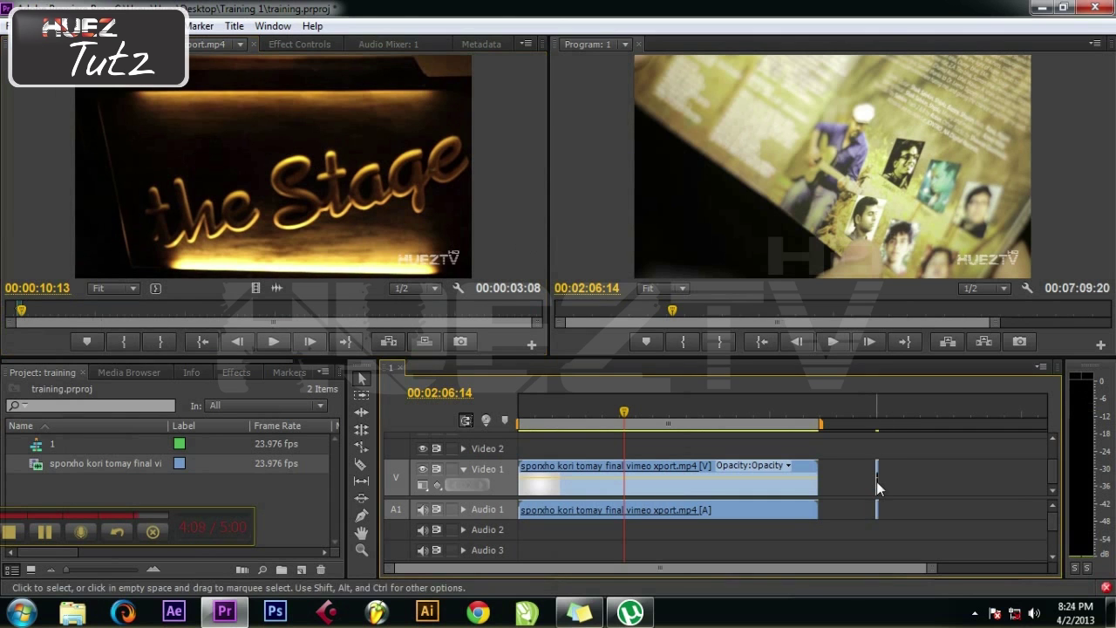
Enlarge the timeline around the short clip on Video 1 and play it through to its end at 00:07:09:20.
key("Down")
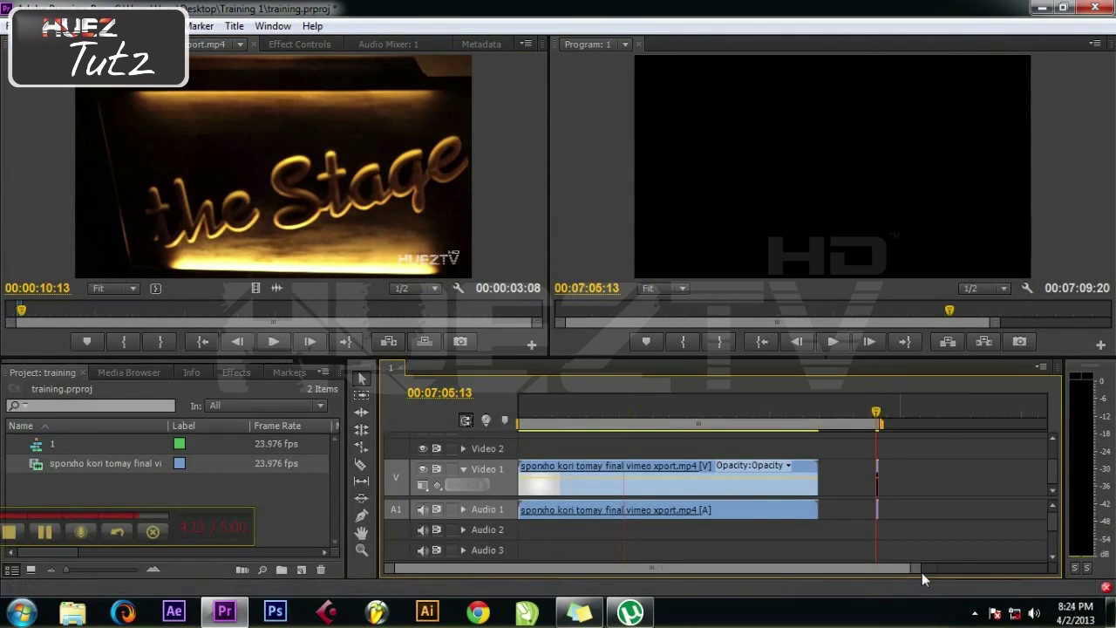
left_click_drag(914, 569, 752, 571)
left_click(791, 410)
left_click(835, 341)
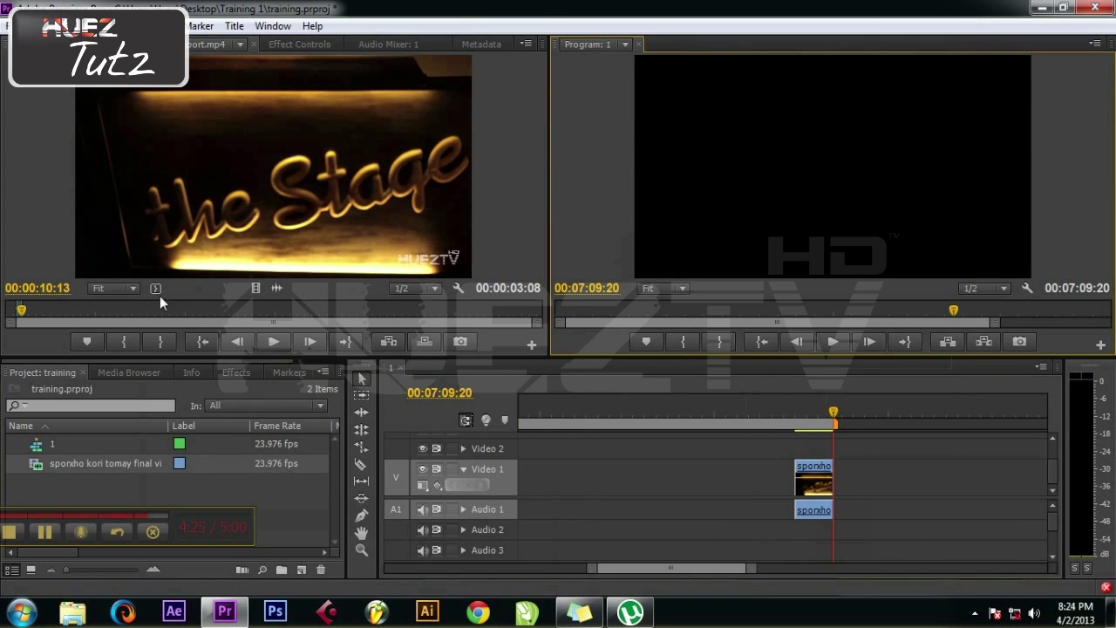
Move the short clip earlier on Video 1 so it ends at about 00:06:52:11, and put the playhead at 00:06:45:20.
left_click_drag(803, 479, 691, 480)
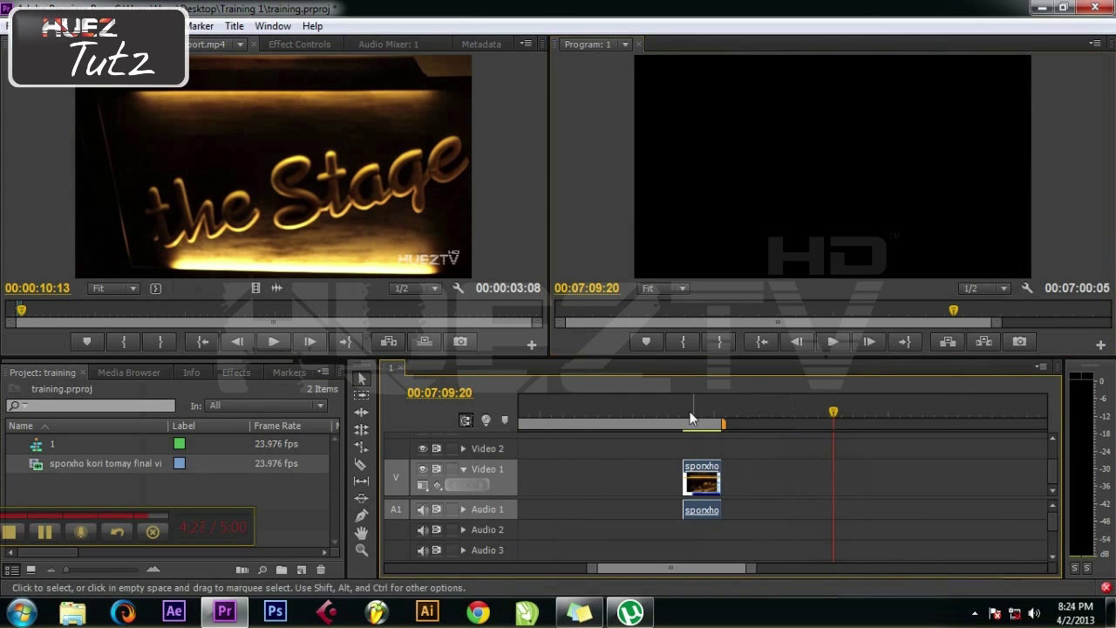
left_click(697, 406)
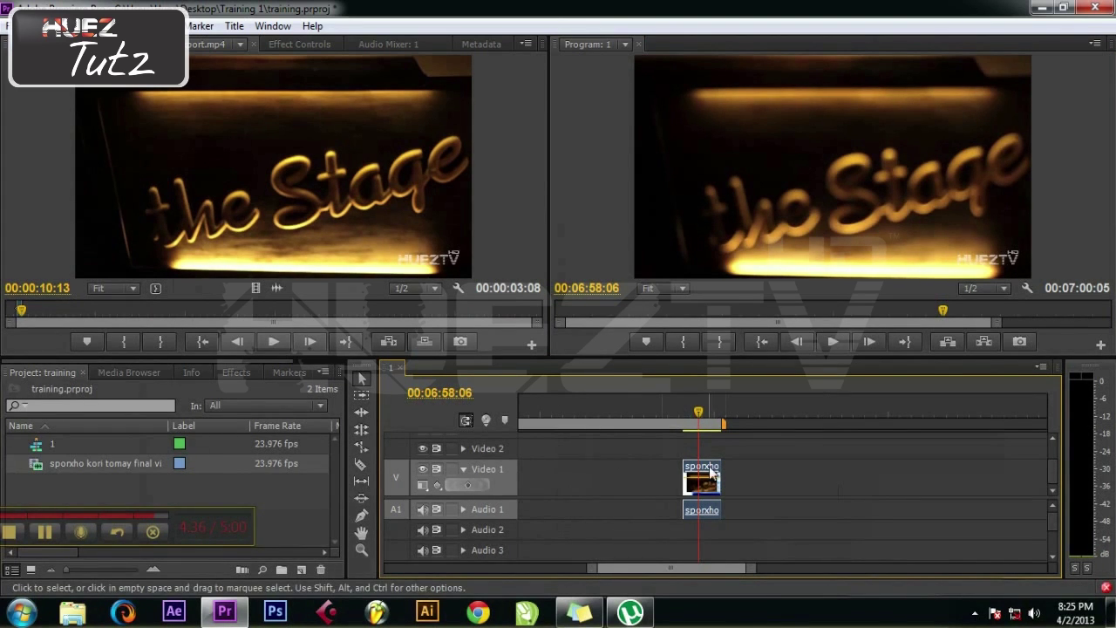
left_click_drag(711, 471, 621, 471)
left_click(589, 422)
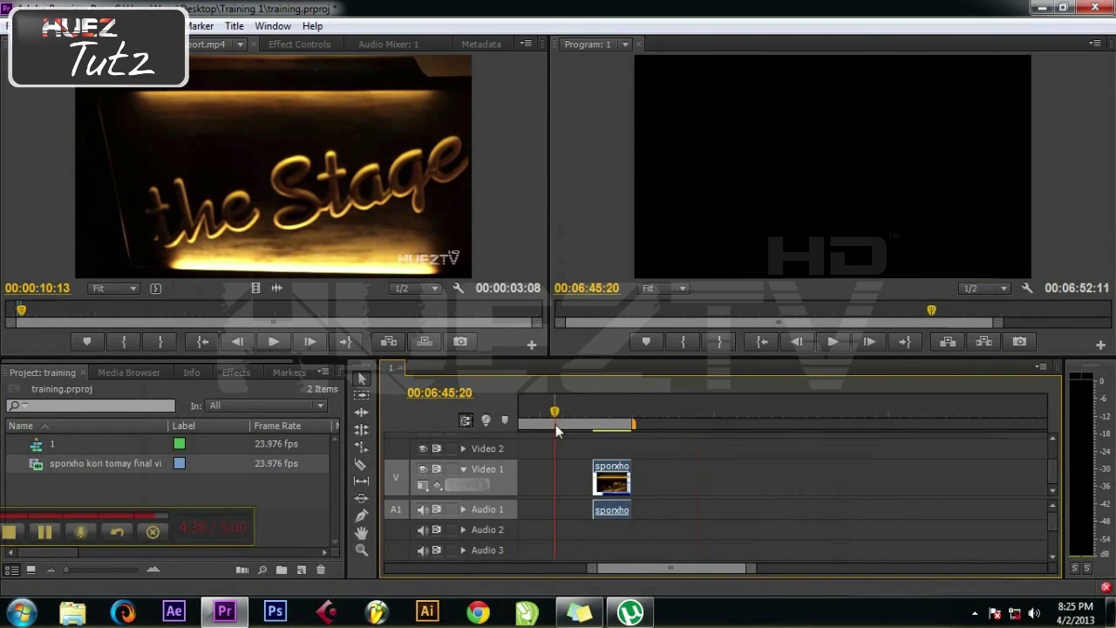
key("backslash")
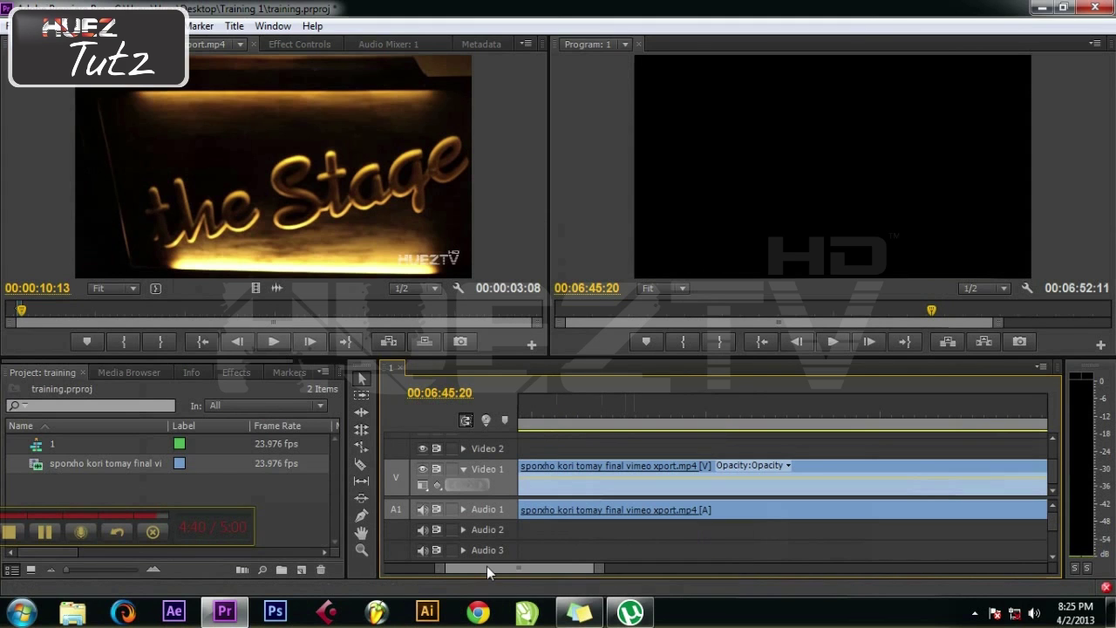